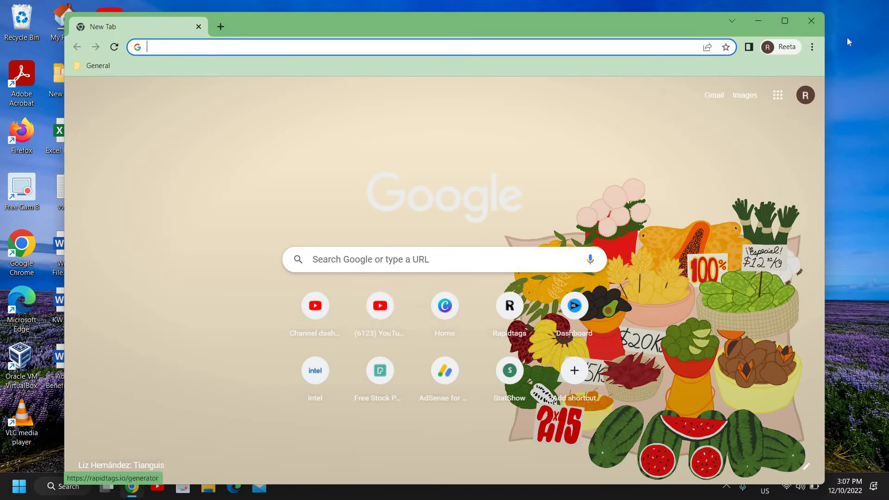
Maximize Chrome, search Google for 'amd drivers' and open the AMD Drivers and Support result
left_click(788, 21)
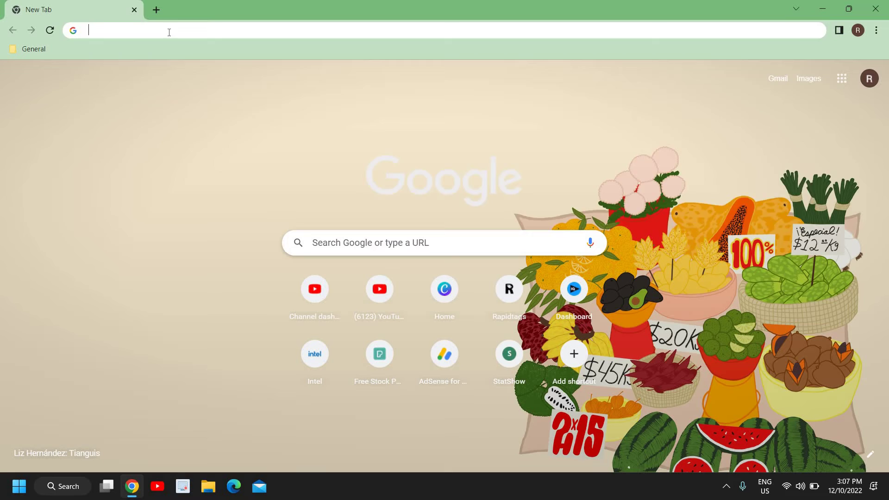
left_click(165, 36)
type("am")
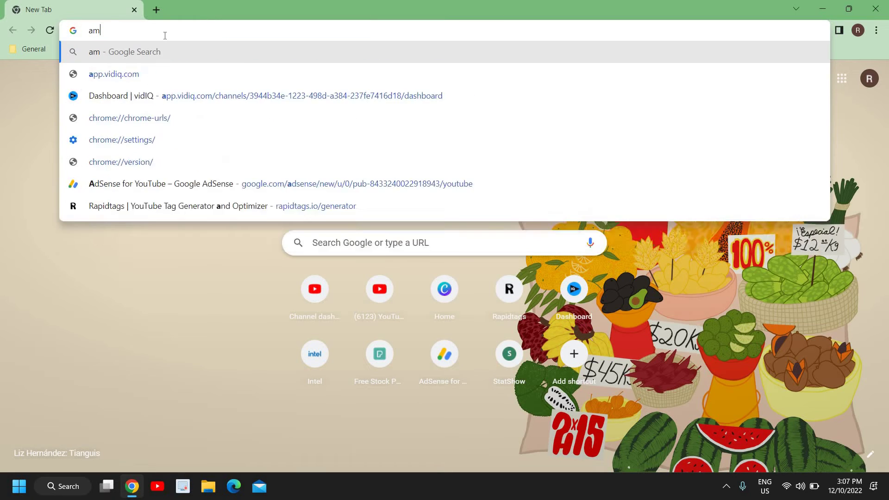
type("d dr")
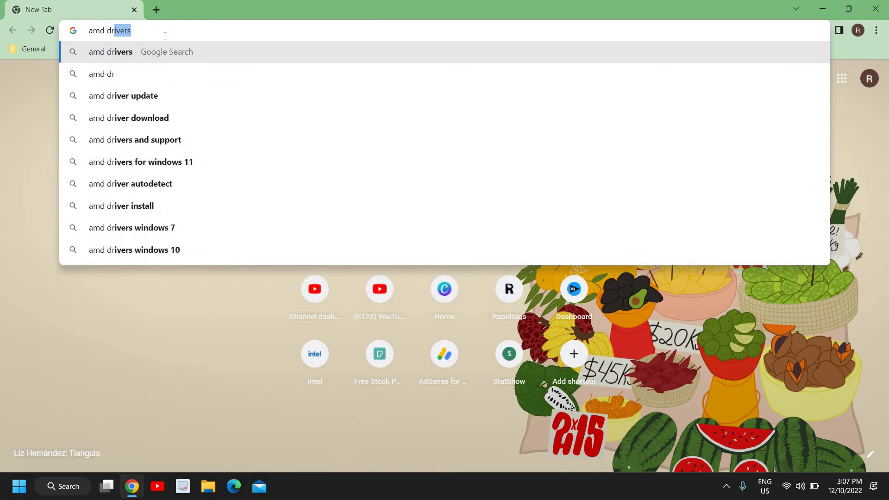
type("ivers")
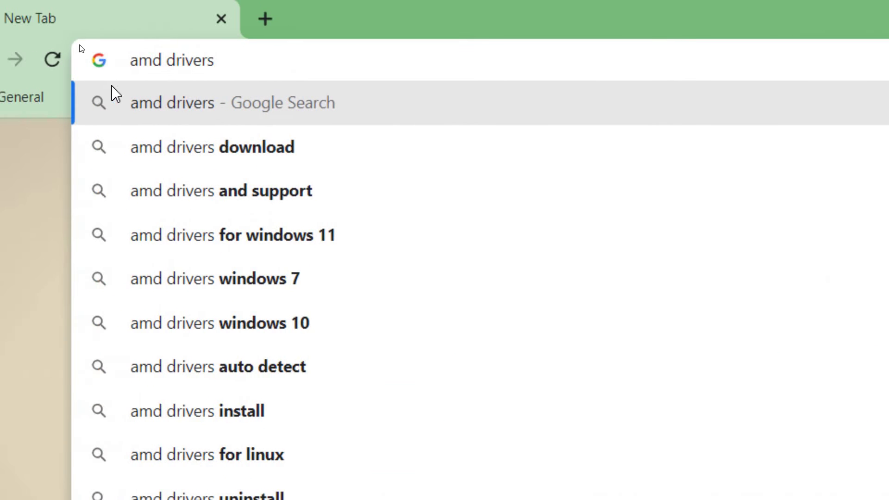
key("Return")
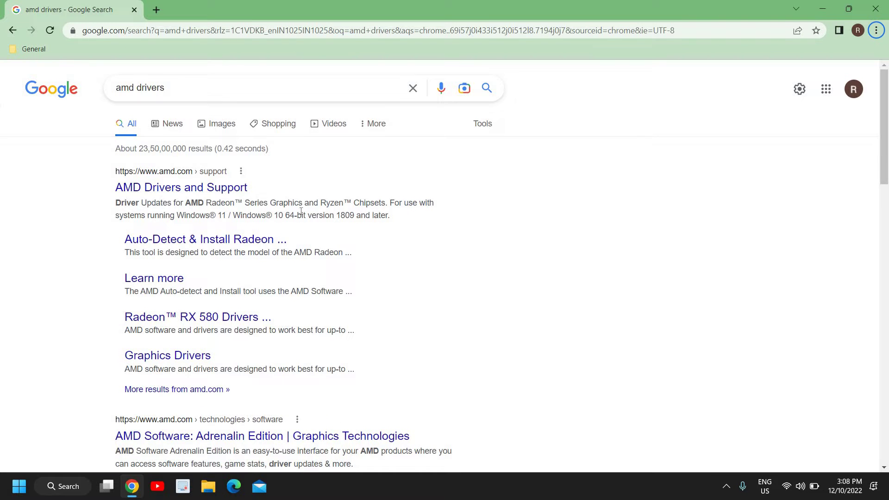
left_click(148, 179)
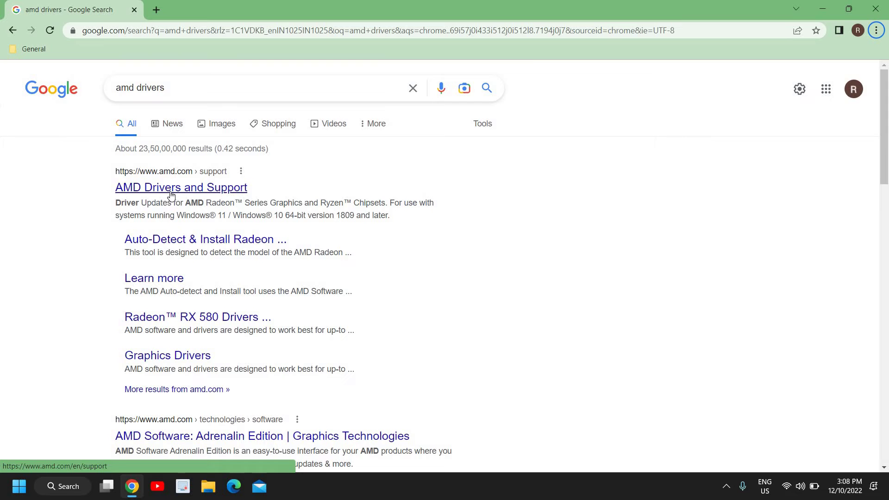
Open AMD's Drivers and Support page at amd.com/en/support
left_click(171, 194)
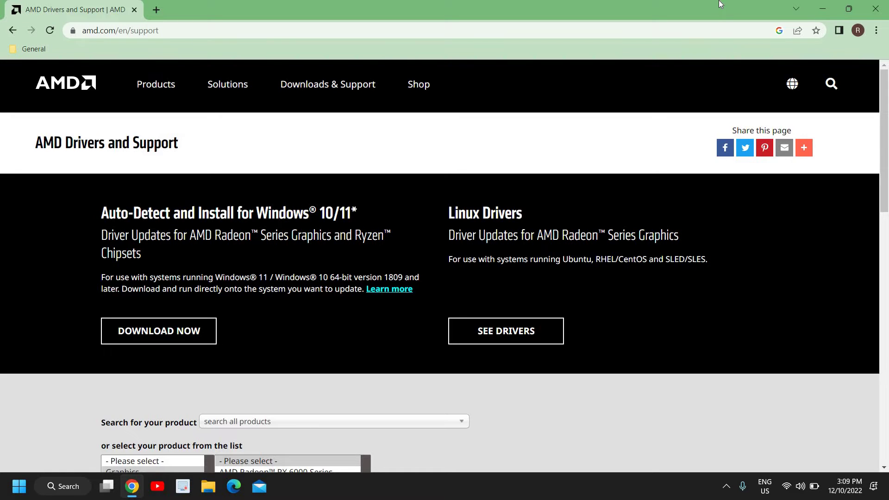
Download the Windows 10/11 Auto-Detect and Install .exe via DOWNLOAD NOW
left_click(172, 339)
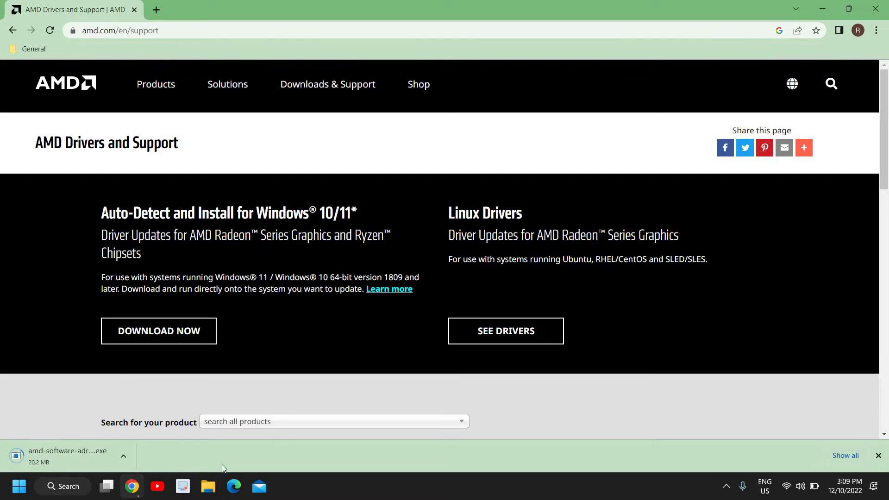
scroll(425, 341, "down", 5)
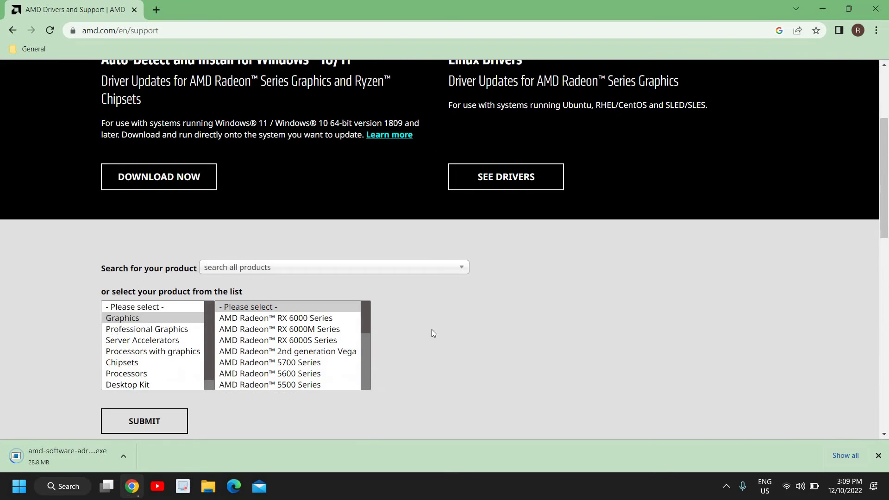
scroll(463, 315, "down", 3)
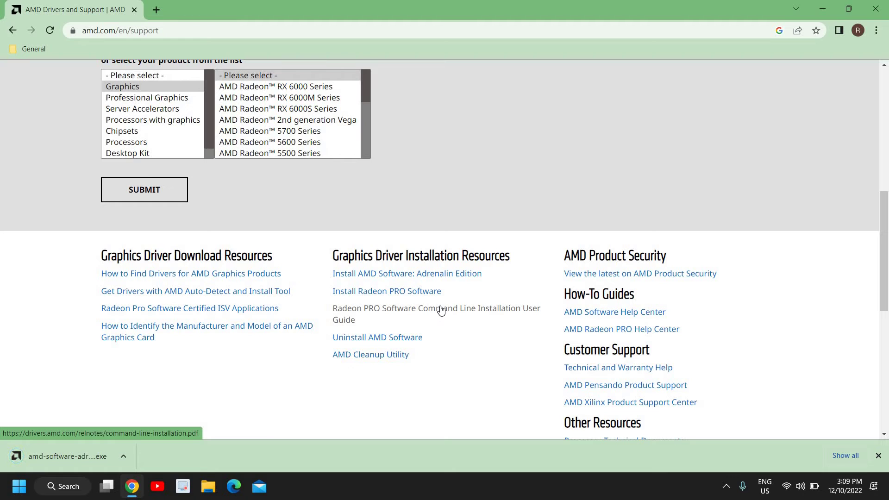
Run the downloaded AMD installer into the default folder, ending in Error 173
left_click(90, 463)
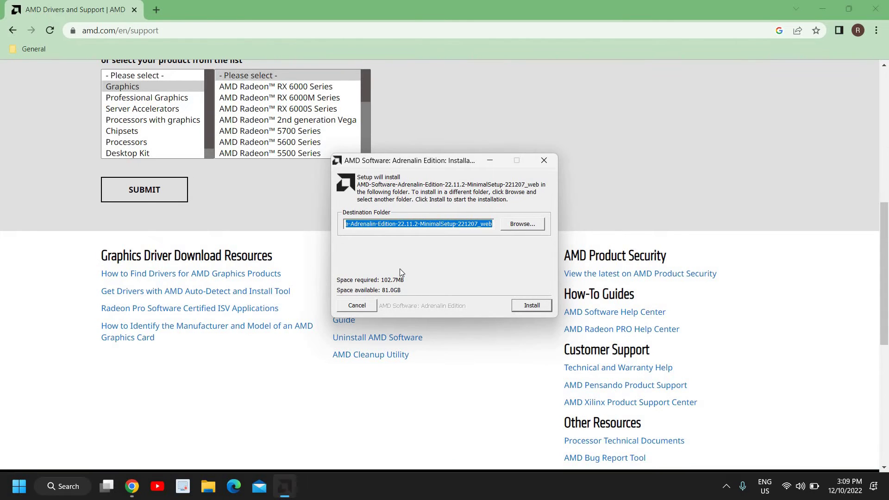
left_click(533, 306)
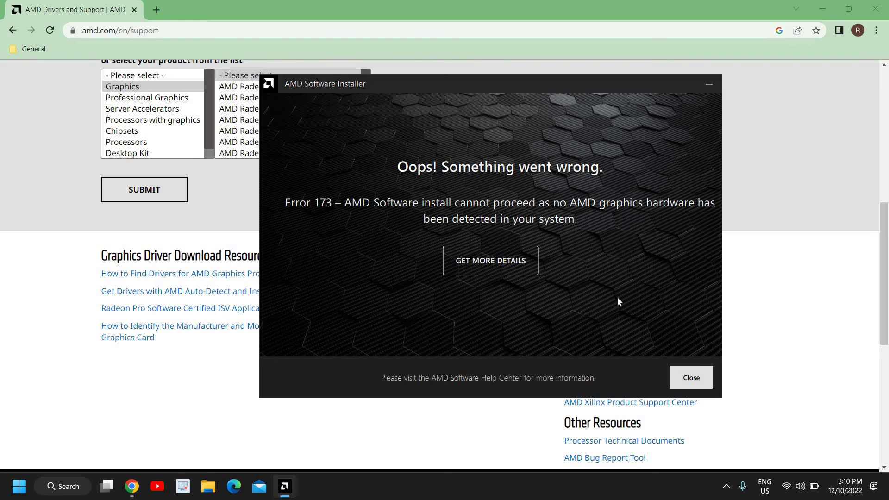
Close the Error 173 message, then select Graphics, AMD Radeon RX 6000M Series and RX 6800M
left_click(692, 377)
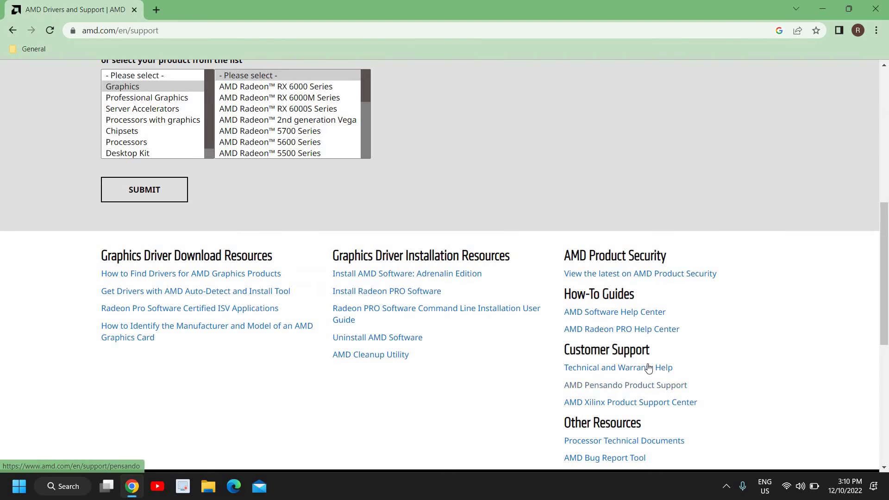
scroll(397, 361, "up", 2)
scroll(397, 358, "up", 2)
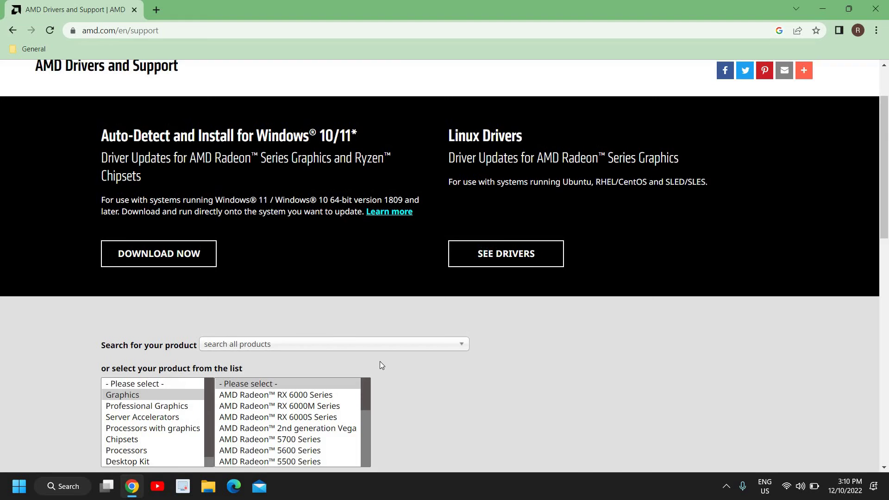
scroll(380, 362, "down", 1)
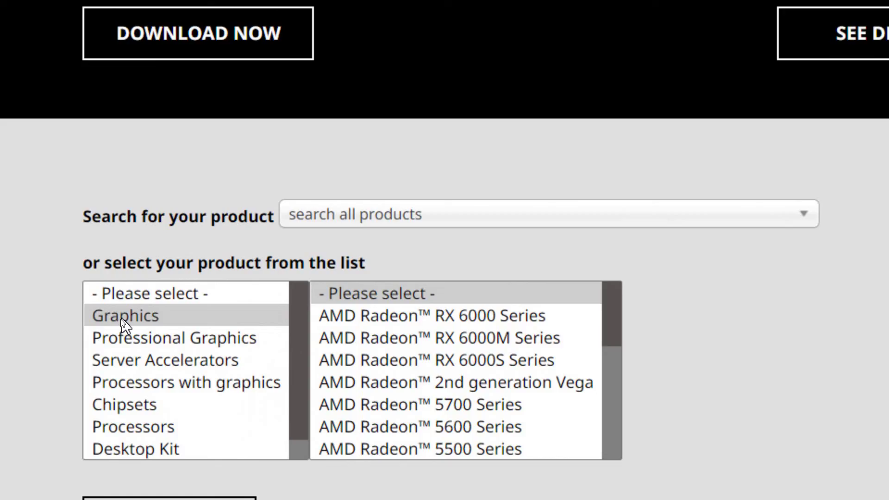
left_click(121, 320)
left_click(291, 330)
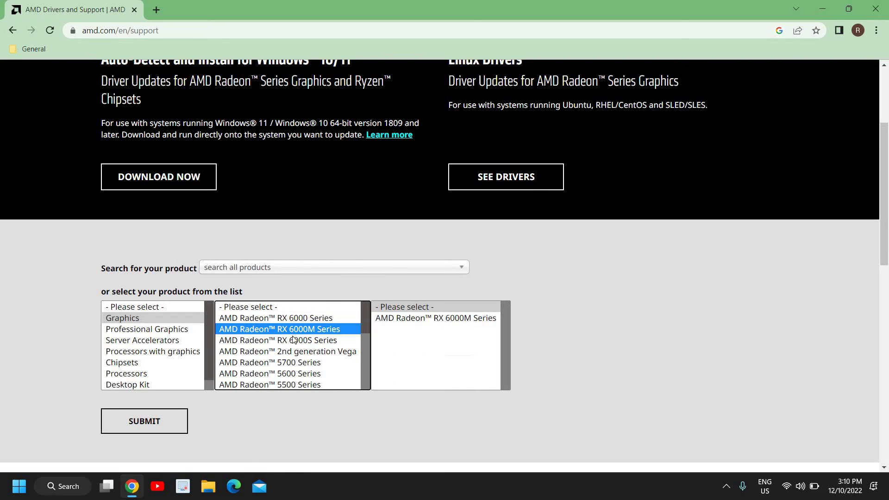
scroll(292, 341, "down", 5)
left_click(407, 317)
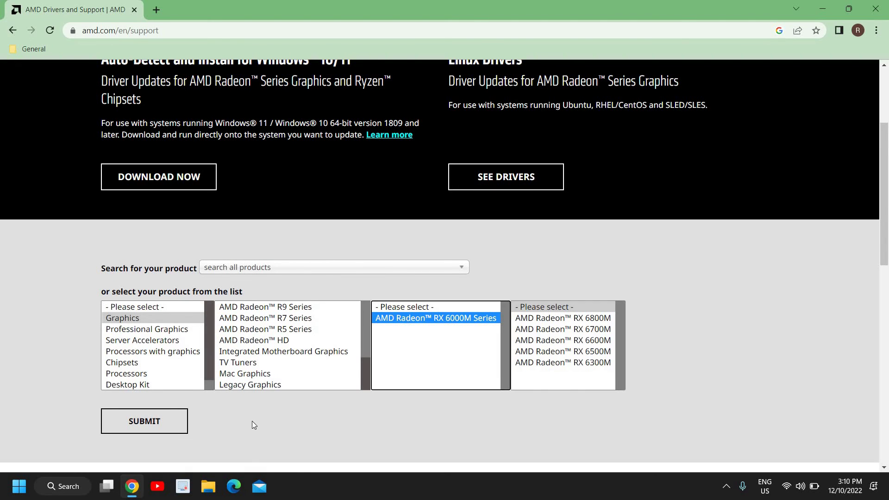
left_click(531, 320)
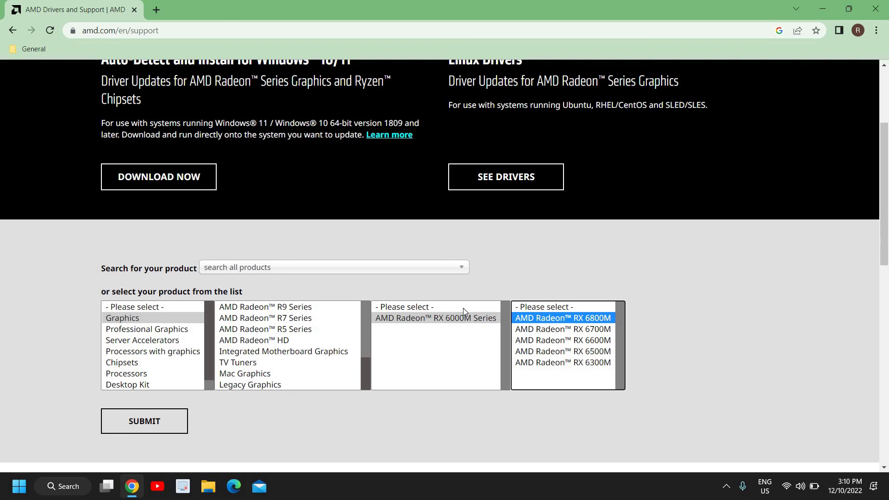
Minimize Chrome to reveal the Windows desktop
left_click(822, 7)
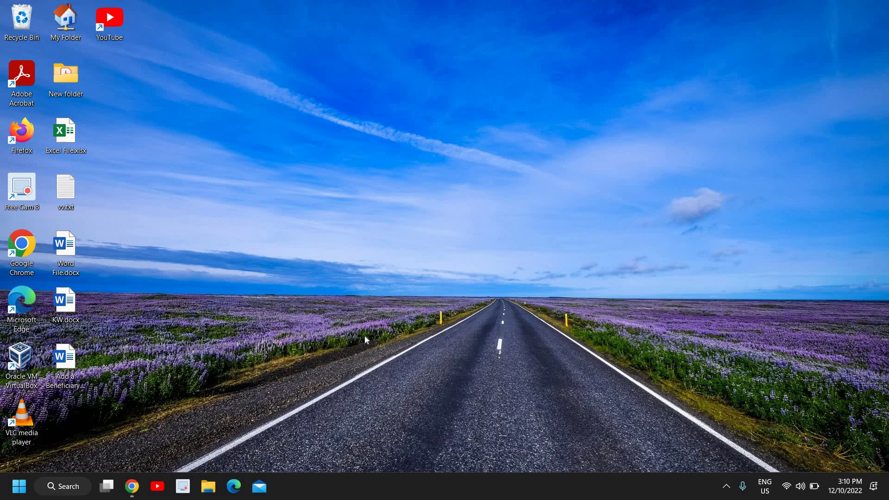